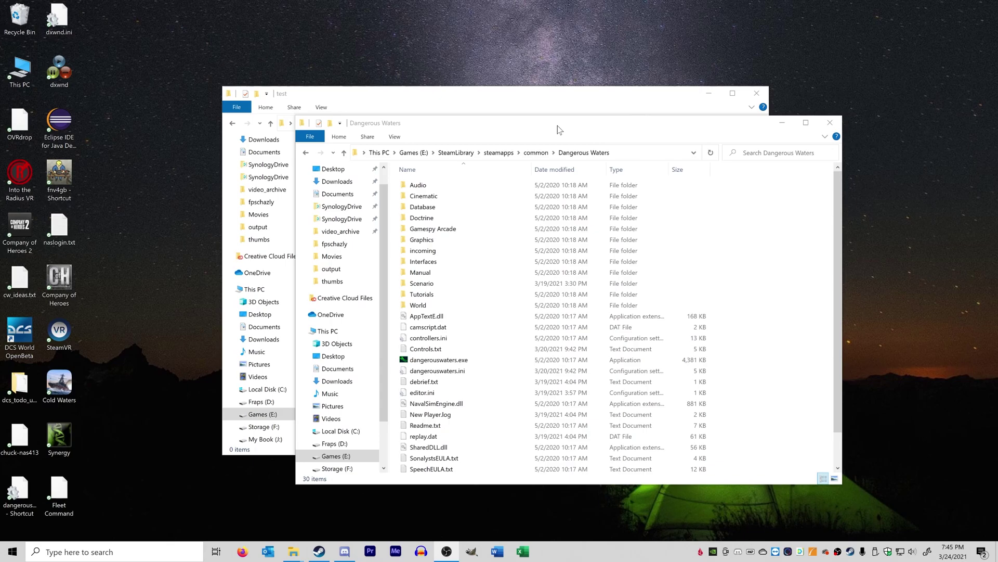
- Browse the Dangerous Waters Scenario folder, then switch to the empty test folder window
left_click(773, 315)
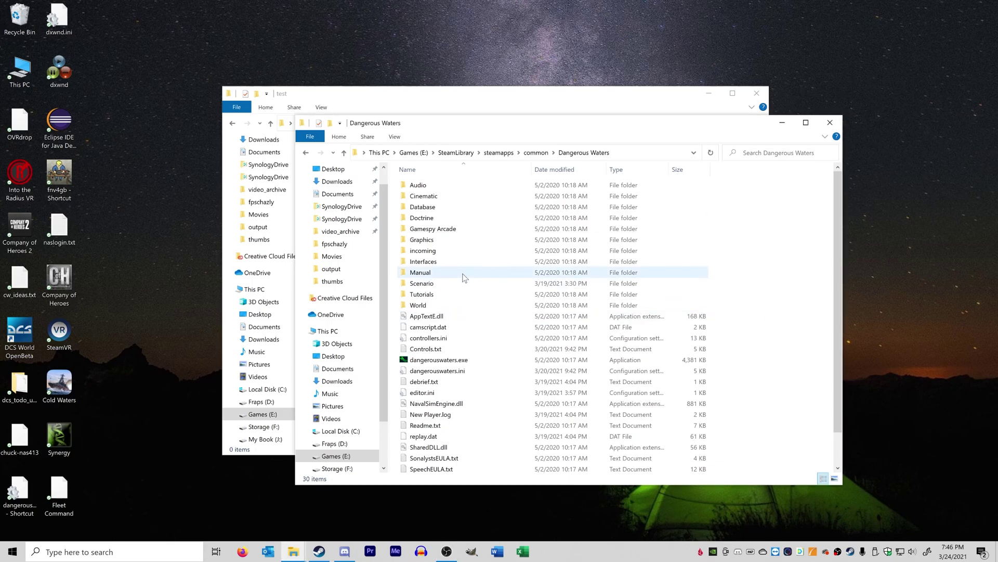
double_click(422, 284)
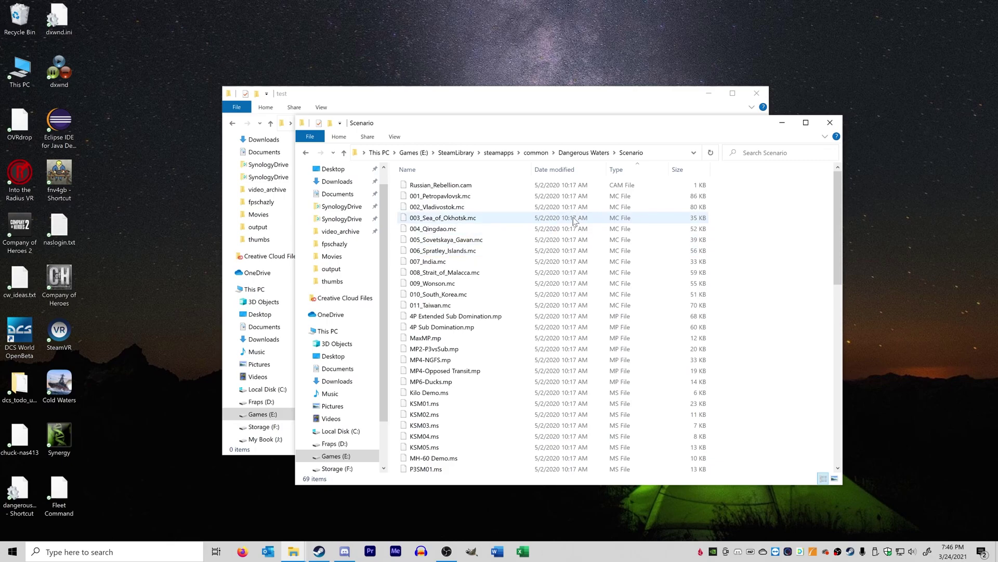
left_click(581, 152)
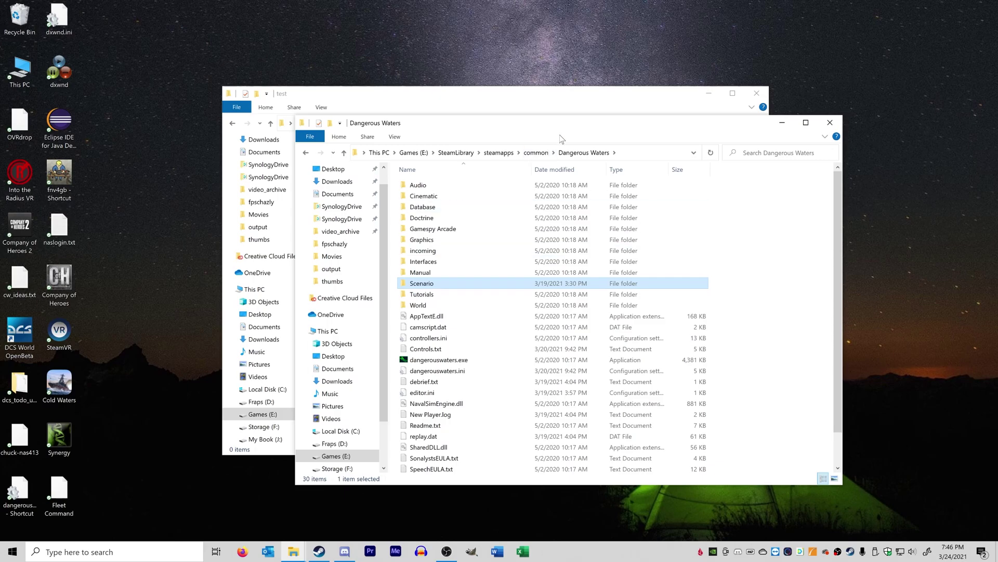
left_click(503, 100)
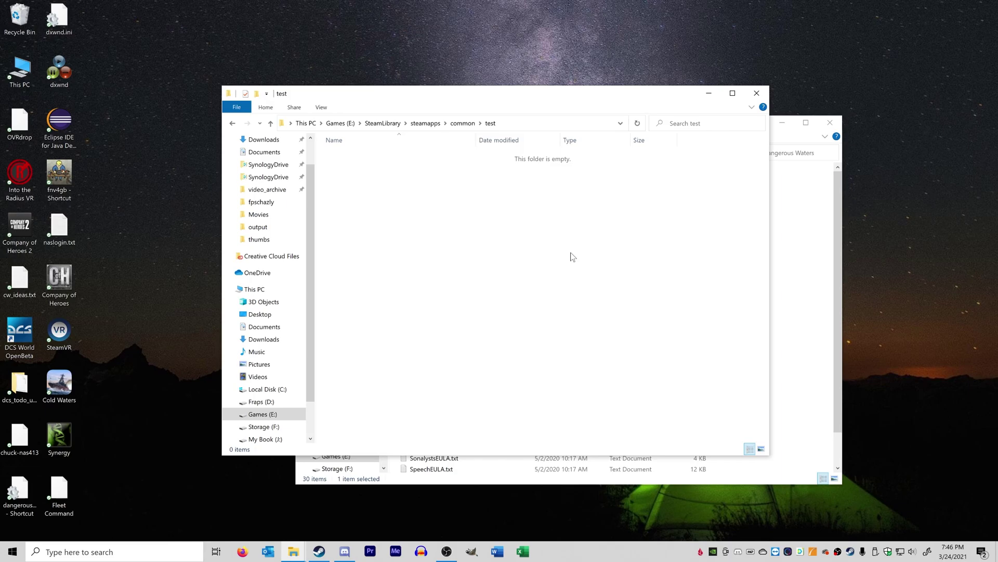
- Add a new folder named 'Dangerous Waters' to the test folder and select it
right_click(508, 258)
mouse_move(444, 395)
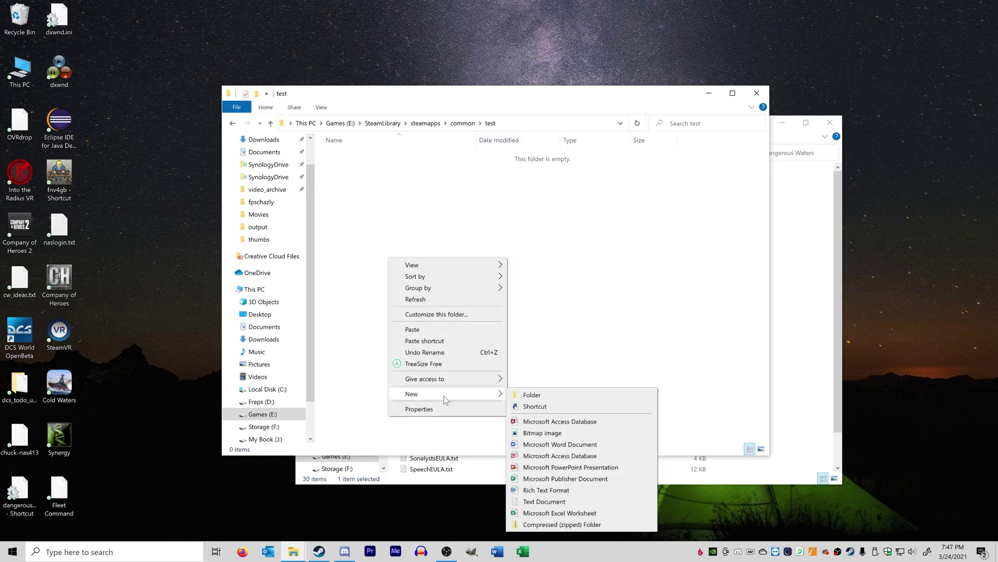
left_click(532, 395)
type("Dange")
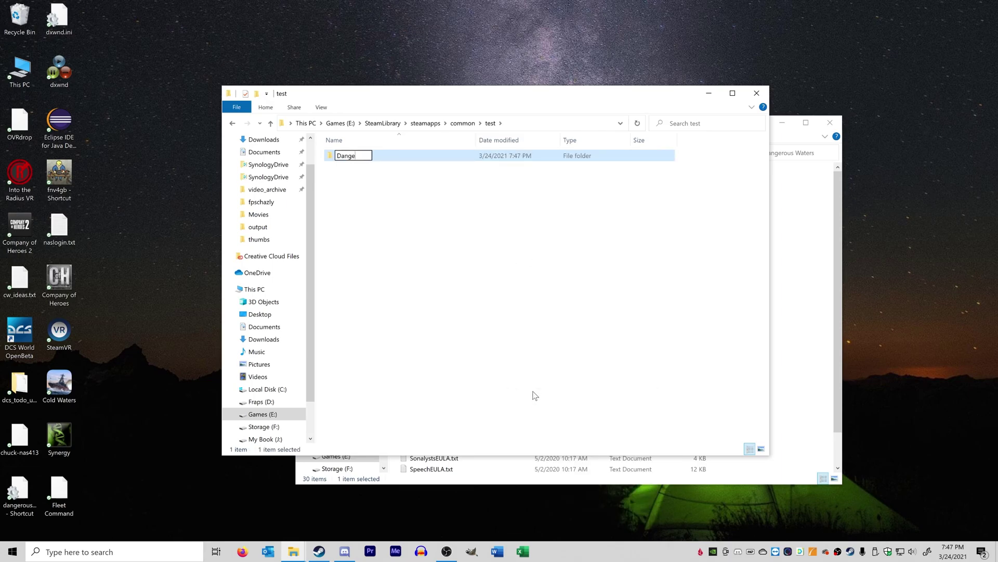
type("rous Waters")
key("Return")
left_click(482, 266)
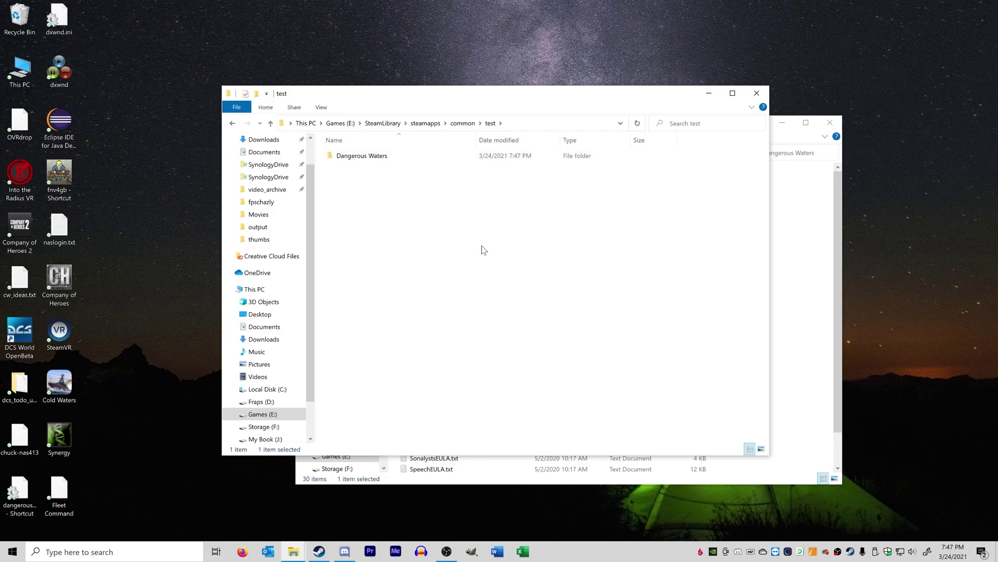
left_click(399, 159)
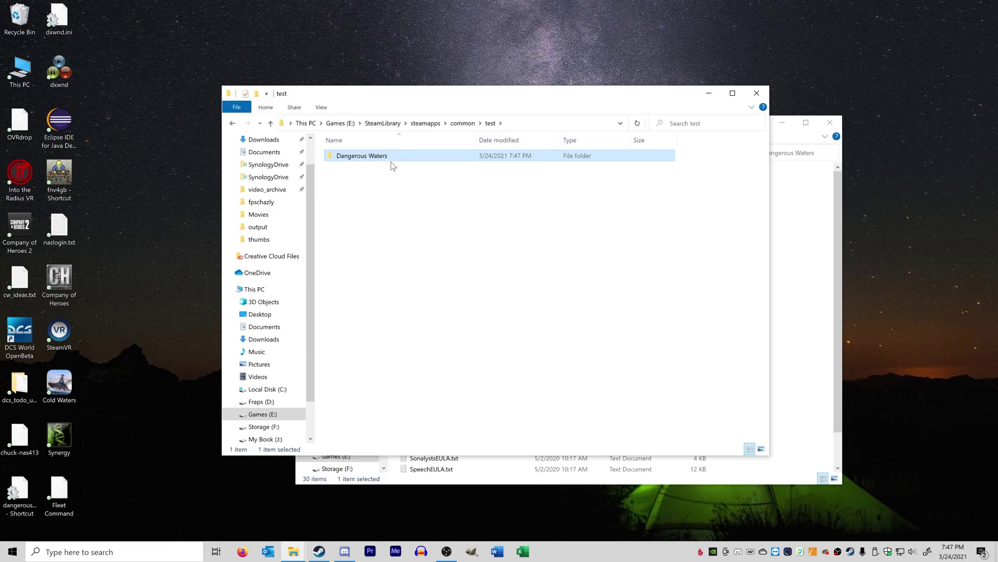
- Duplicate the Dangerous Waters folder and rename the copy to 'Dangerous Waters_stock'
key("ctrl+c")
key("ctrl+v")
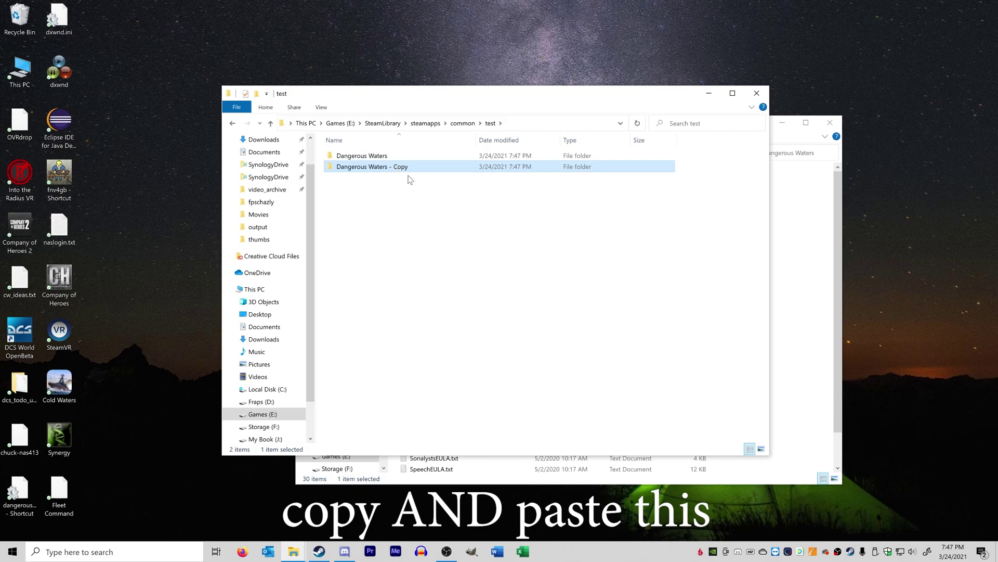
left_click(407, 167)
key("End")
key("shift+Left")
key("shift+Left")
key("shift+Left")
key("shift+Left")
key("shift+Left")
key("shift+Left")
key("shift+Left")
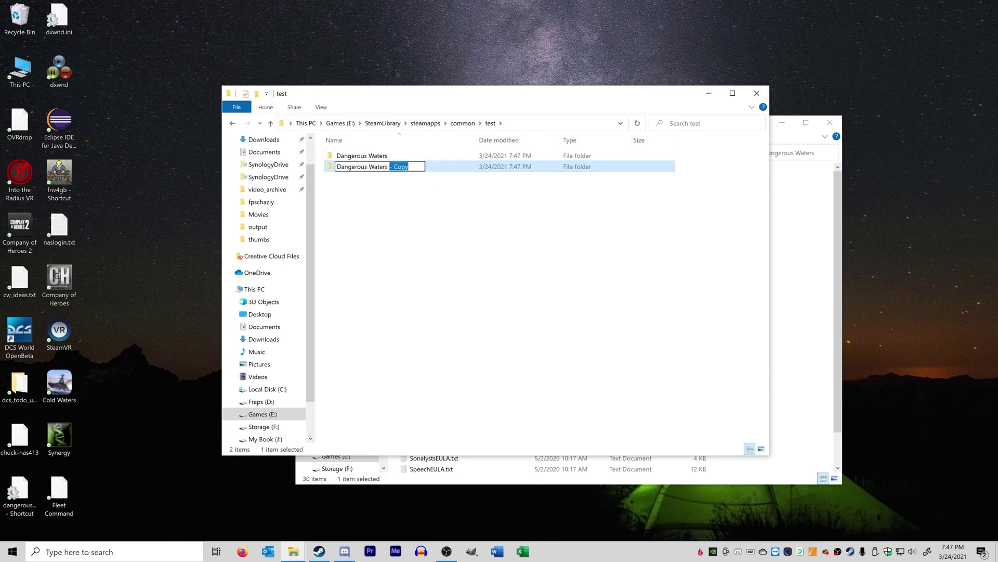
key("shift+Left")
type("_stock")
key("Return")
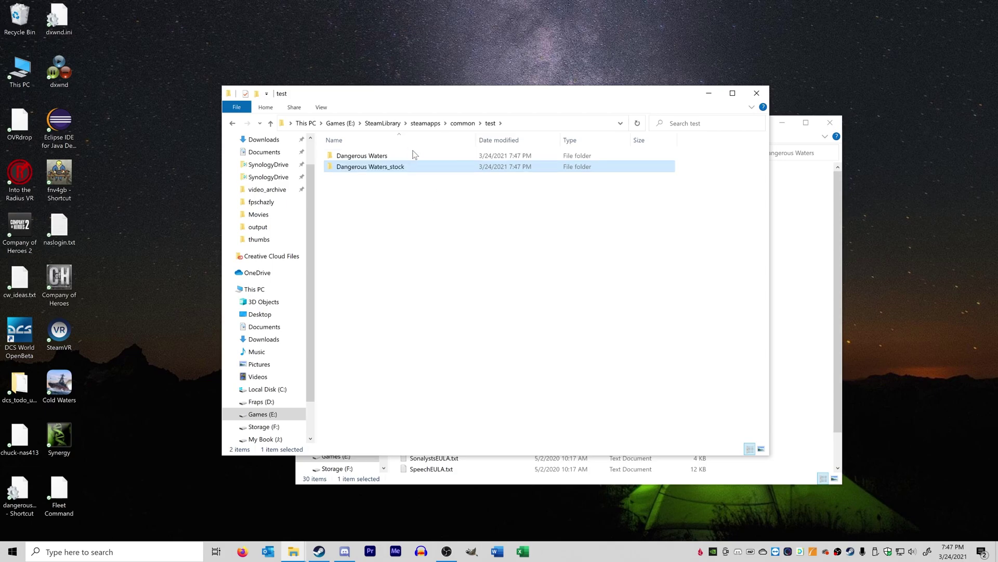
- Switch the selection between Dangerous Waters and Dangerous Waters_stock, ending on _stock
left_click(414, 156)
left_click(411, 167)
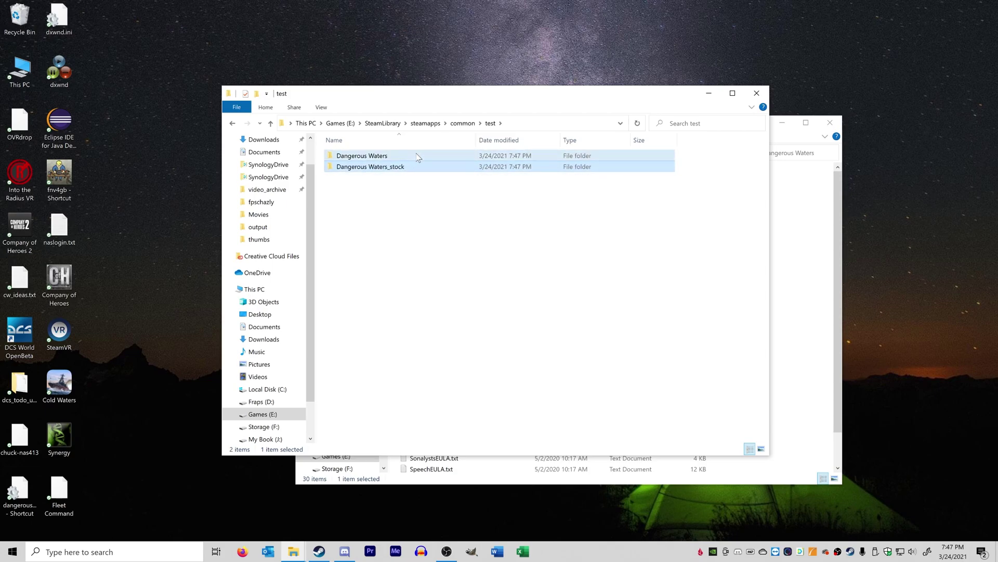
left_click(383, 158)
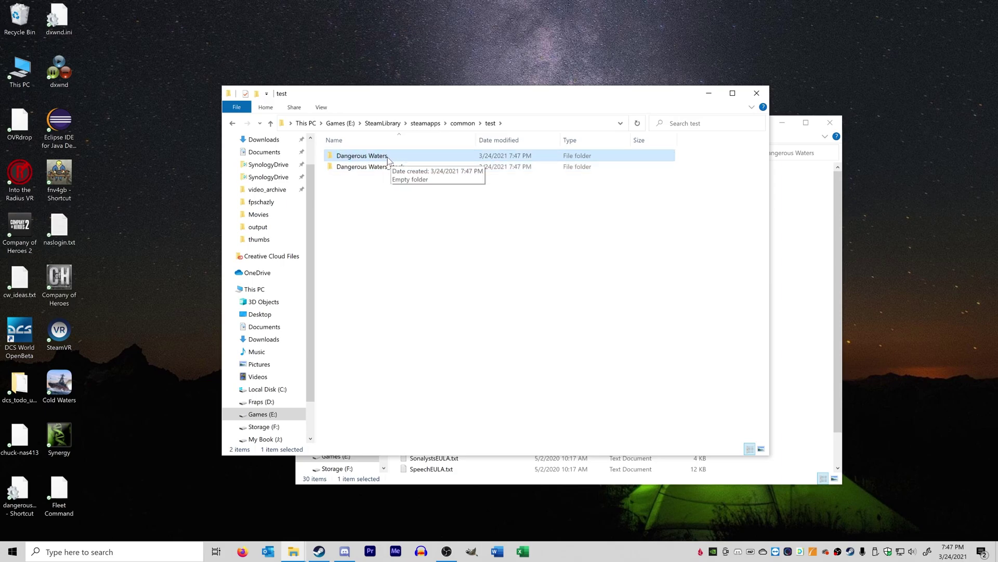
left_click(433, 196)
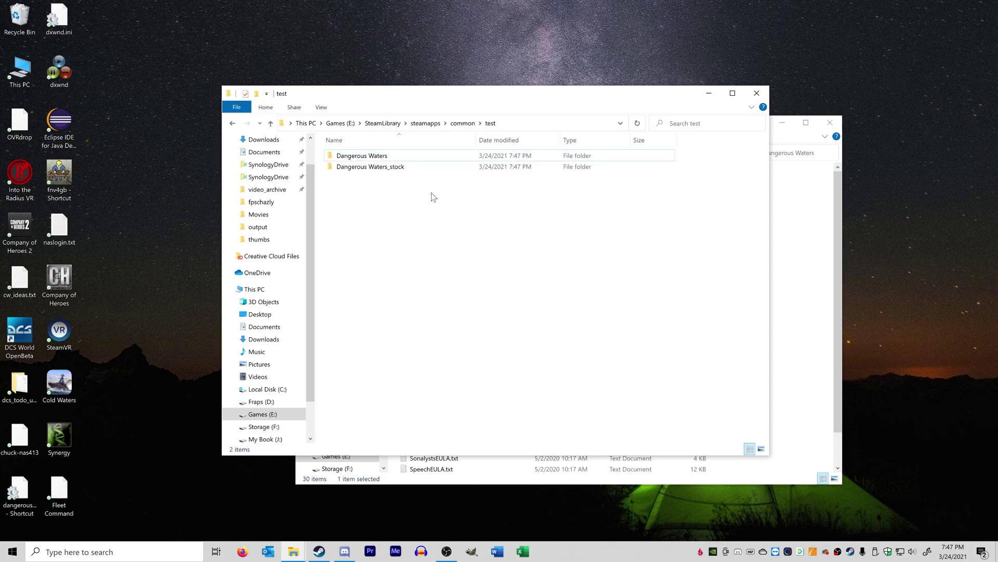
left_click(388, 156)
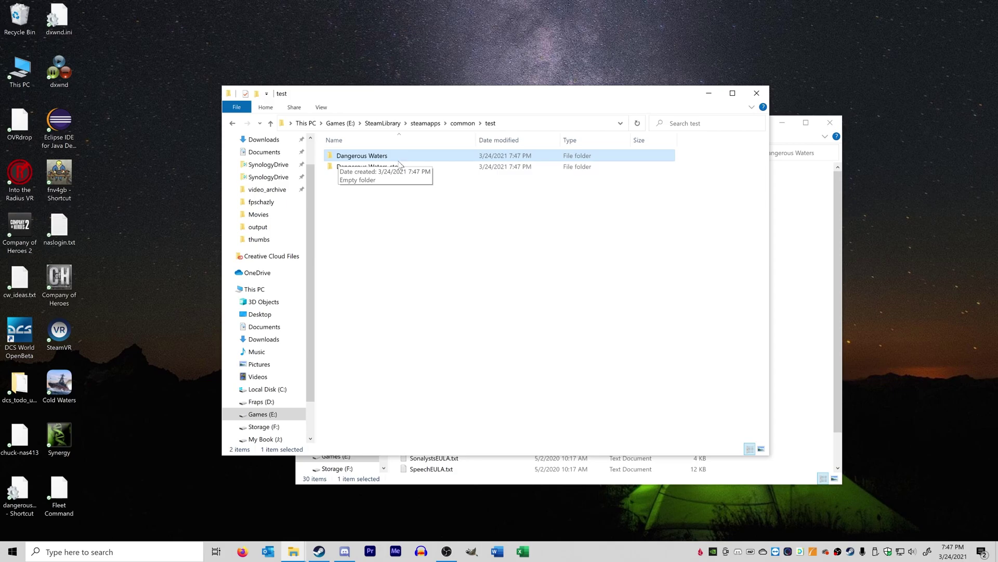
left_click(364, 168)
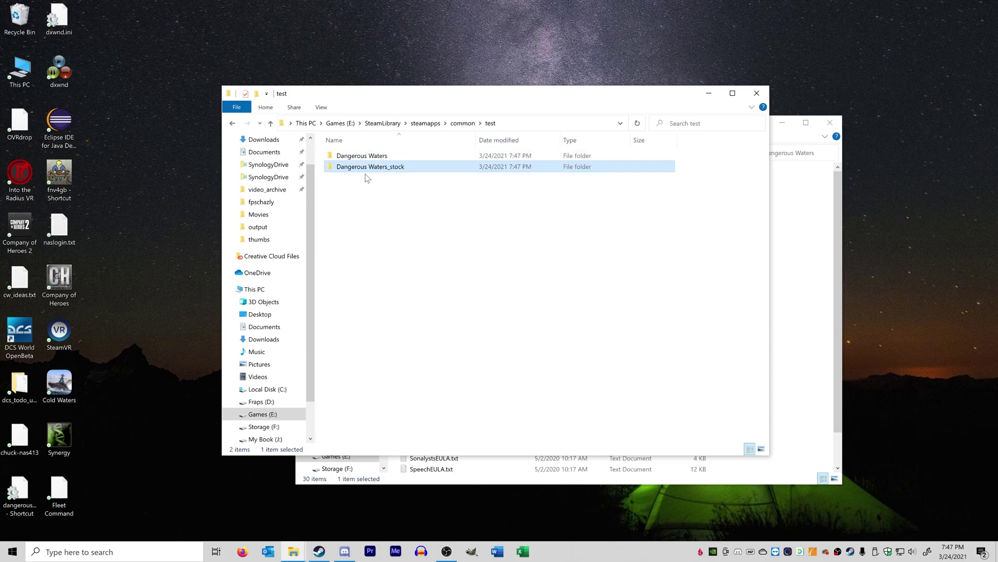
left_click(406, 156)
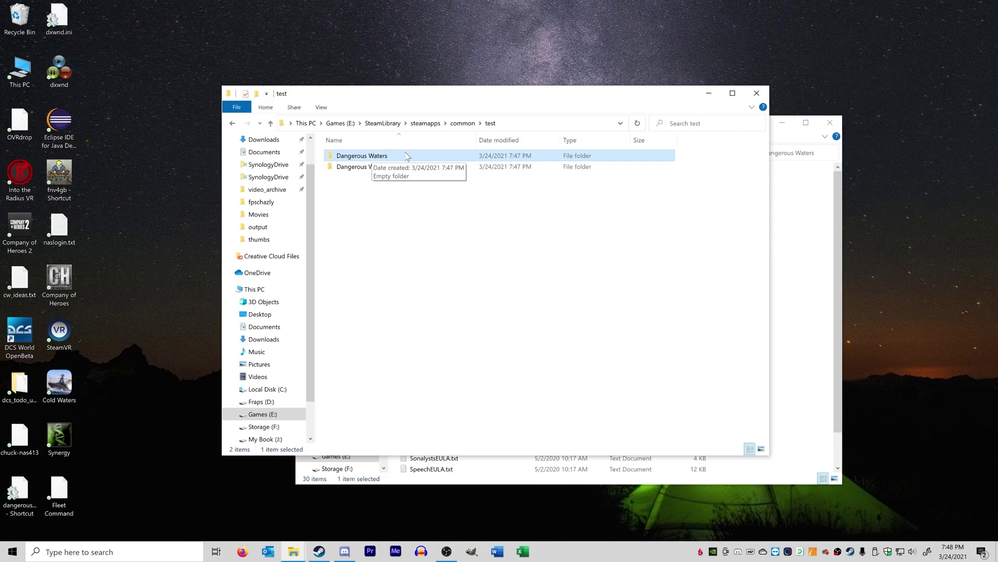
key("Down")
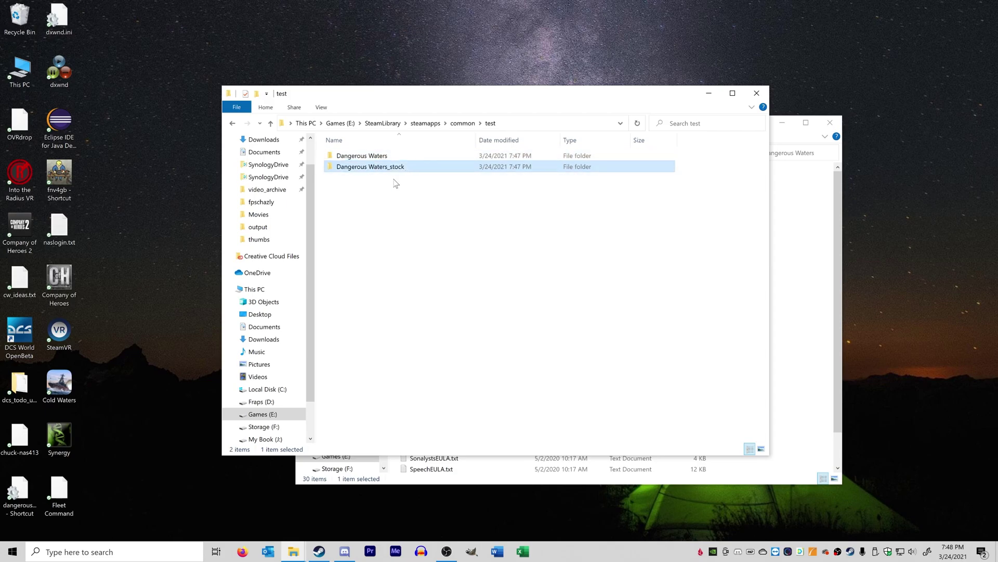
- Rename the original Dangerous Waters folder to 'Dangerous Waters_RA'
key("Up")
left_click(381, 156)
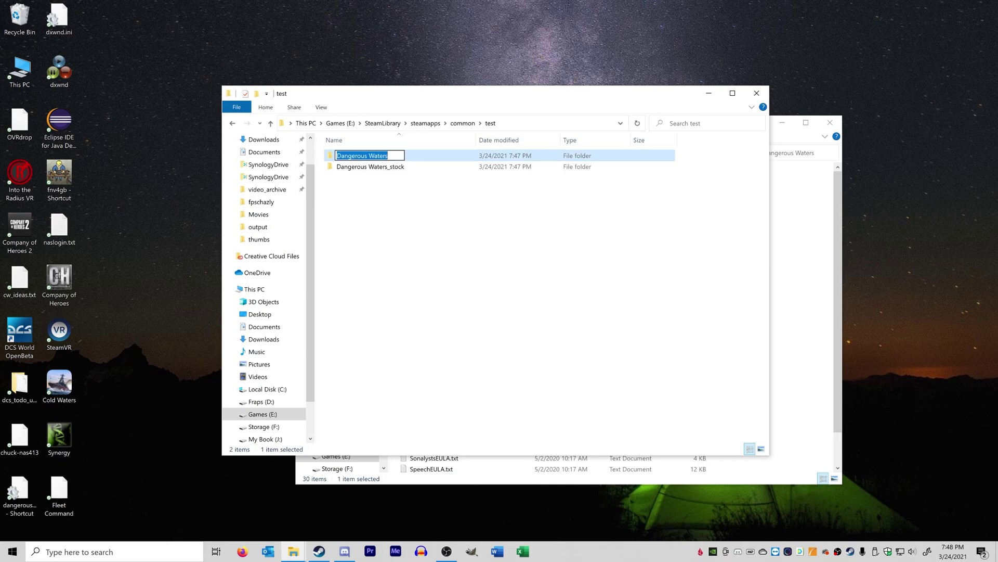
key("End")
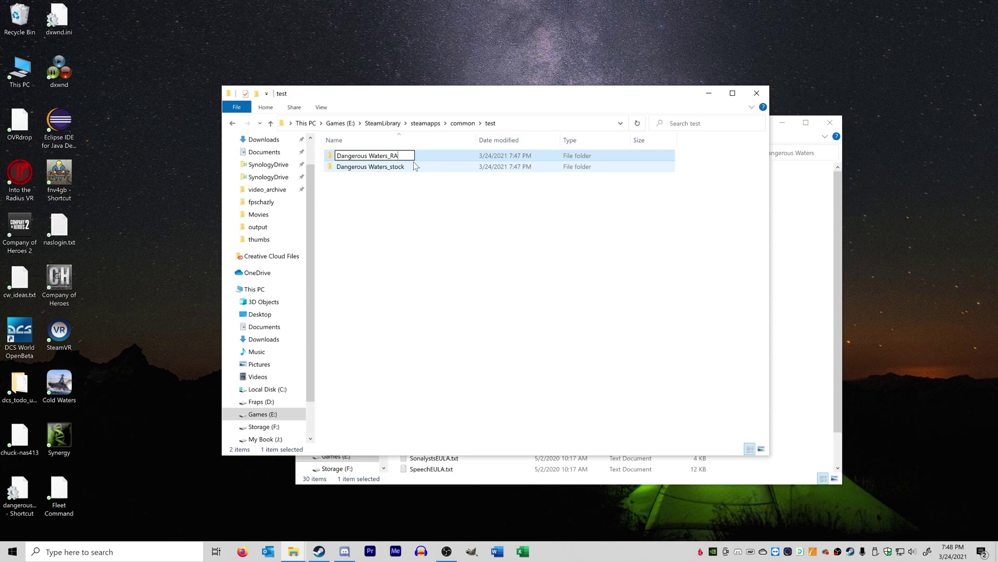
key("Return")
left_click(409, 176)
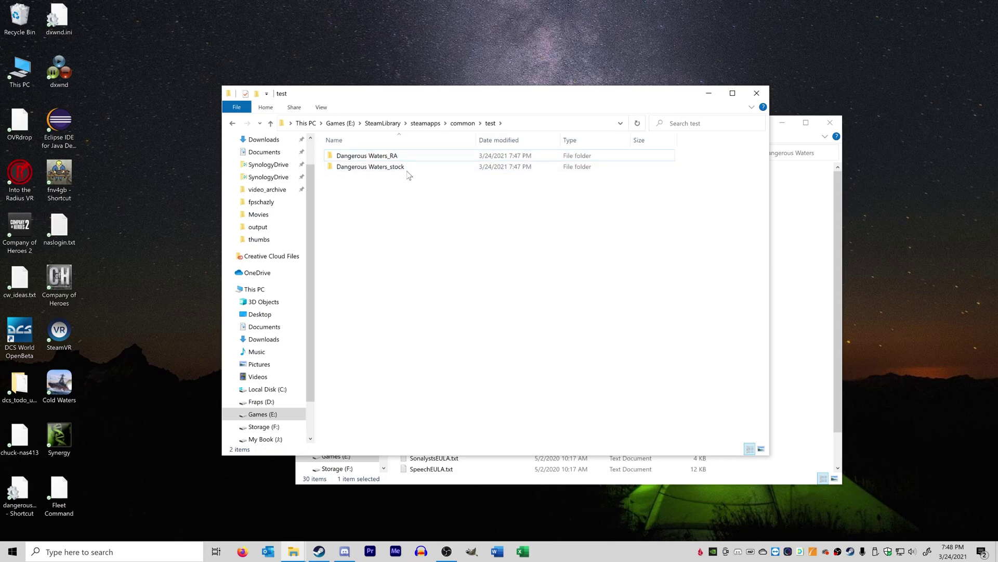
- Strip '_stock' from Dangerous Waters_stock so it is named plain Dangerous Waters
left_click(407, 170)
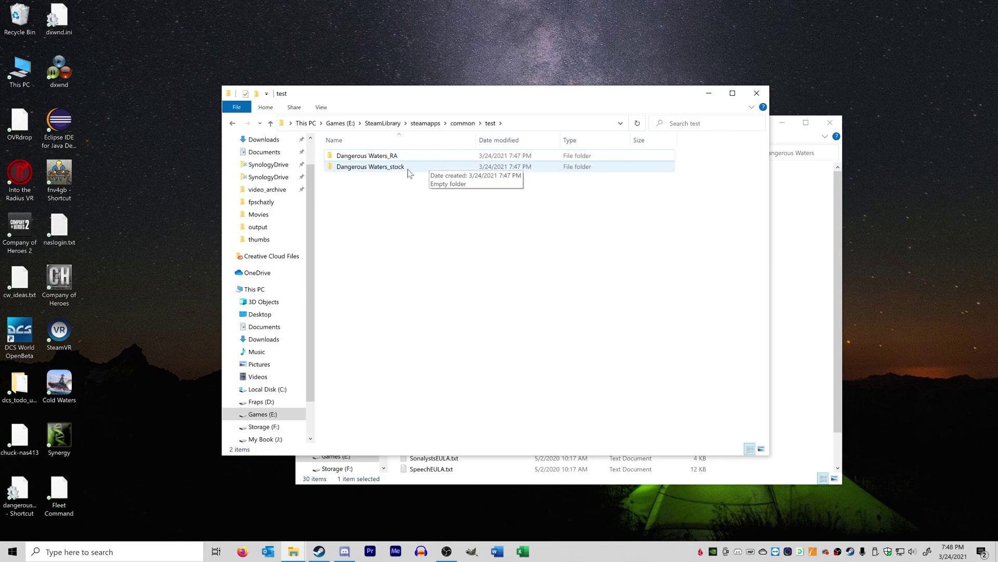
left_click(408, 169)
left_click(406, 167)
key("shift+Left")
key("shift+Left")
key("shift+Left")
key("shift+Left")
key("shift+Left")
key("shift+Left")
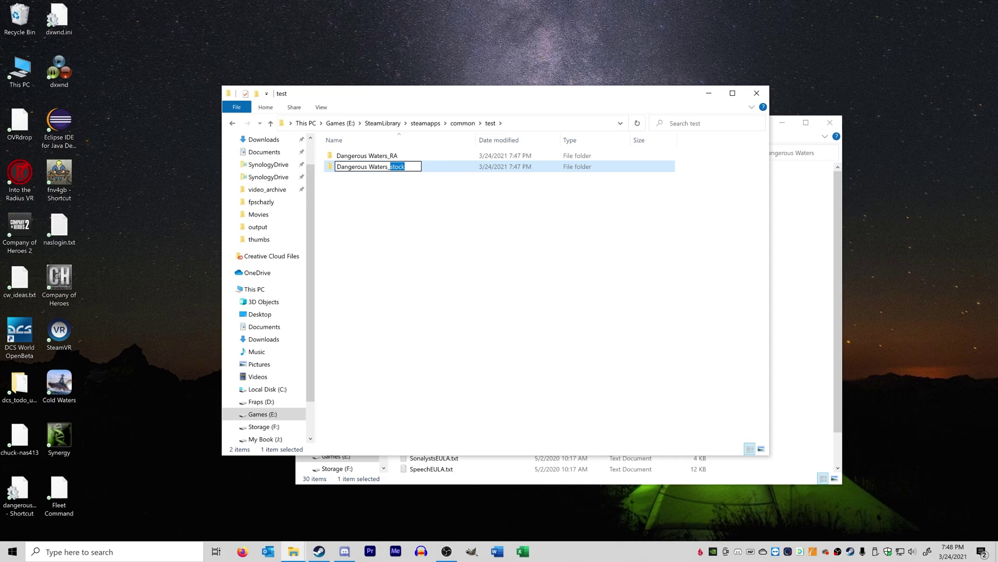
key("BackSpace")
left_click(412, 184)
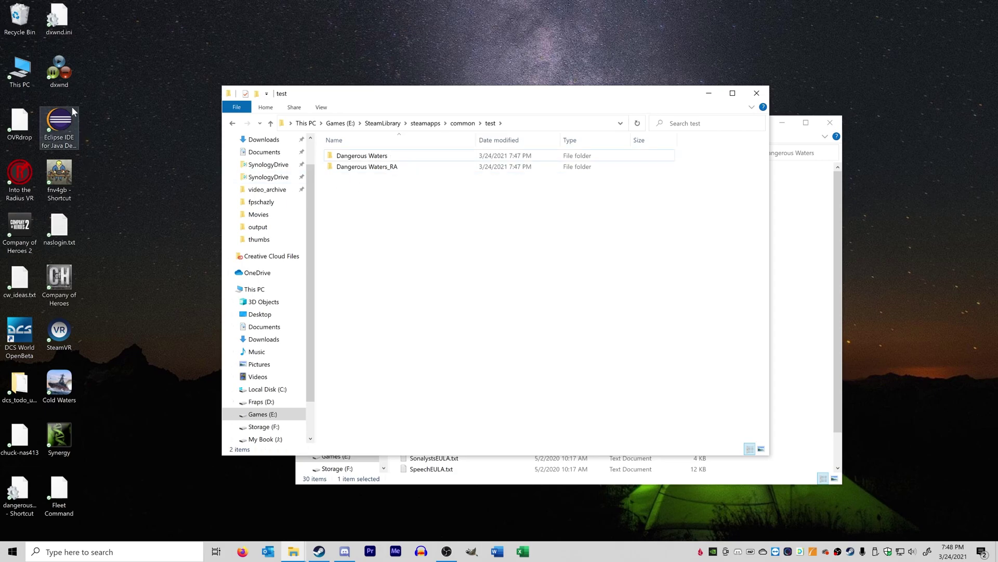
- Return focus to the test folder window via the taskbar
left_click(47, 84)
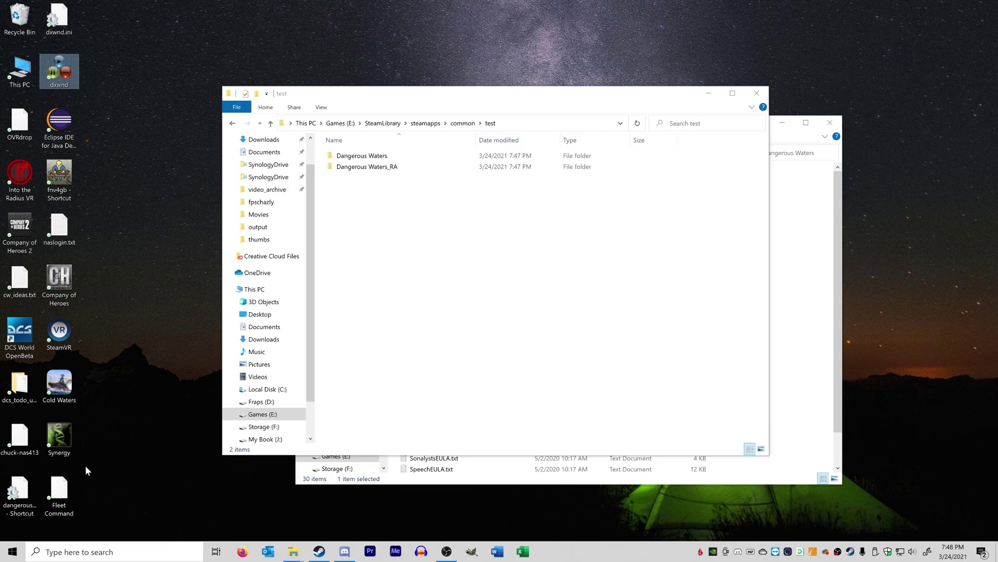
left_click(20, 494)
left_click(455, 217)
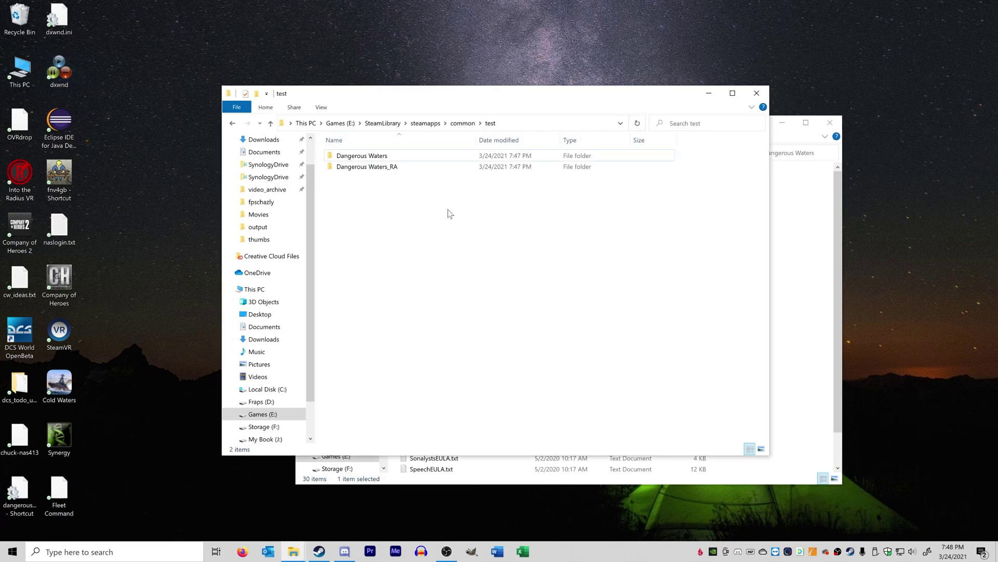
- Paste a copy of Dangerous Waters and rename it to 'Dangerous Waters_stock'
left_click(395, 166)
left_click(396, 156)
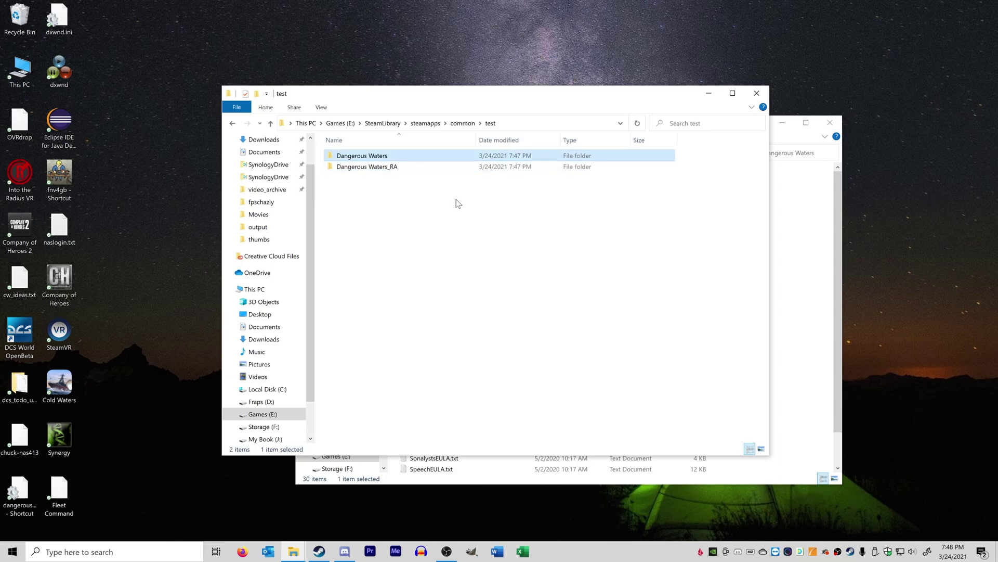
key("ctrl+v")
left_click(409, 167)
key("End")
key("shift+Left")
key("shift+Left")
key("shift+Left")
key("shift+Left")
key("shift+Left")
key("shift+Left")
key("shift+Left")
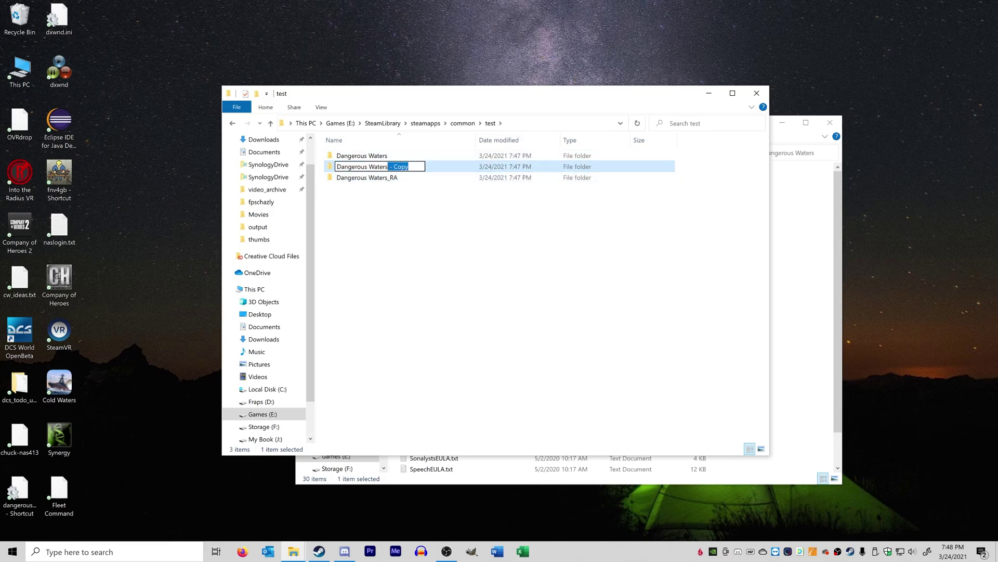
type("_stock")
key("Return")
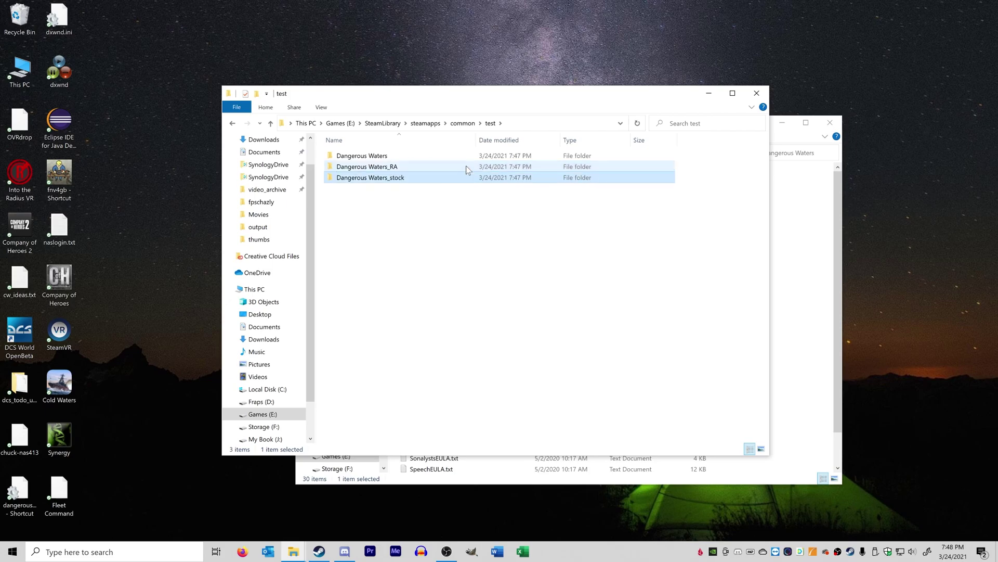
left_click(425, 195)
- Rename the original Dangerous Waters folder to 'Dangerous Waters_LWAMI'
left_click(390, 156)
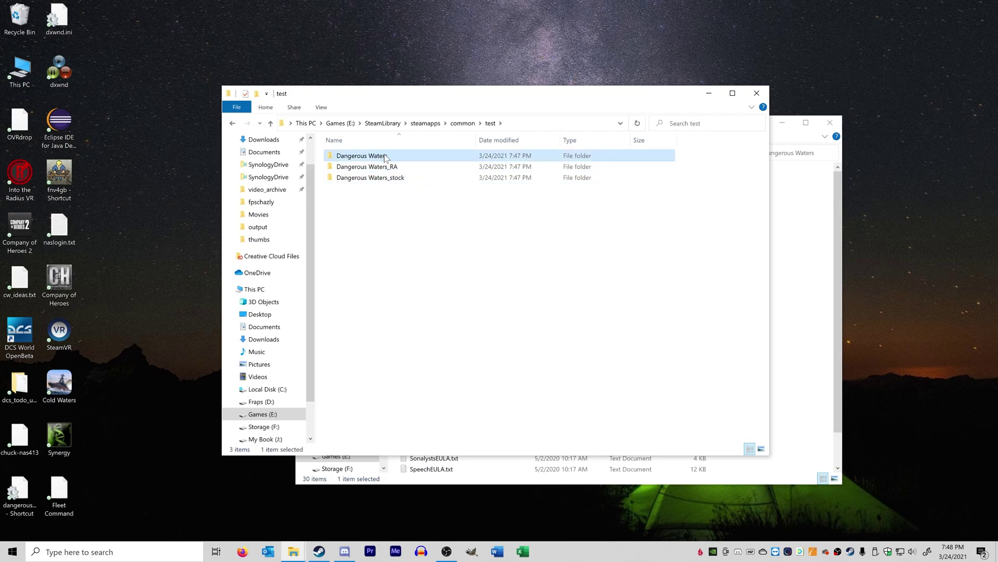
left_click(397, 158)
key("End")
type("_LWAMI")
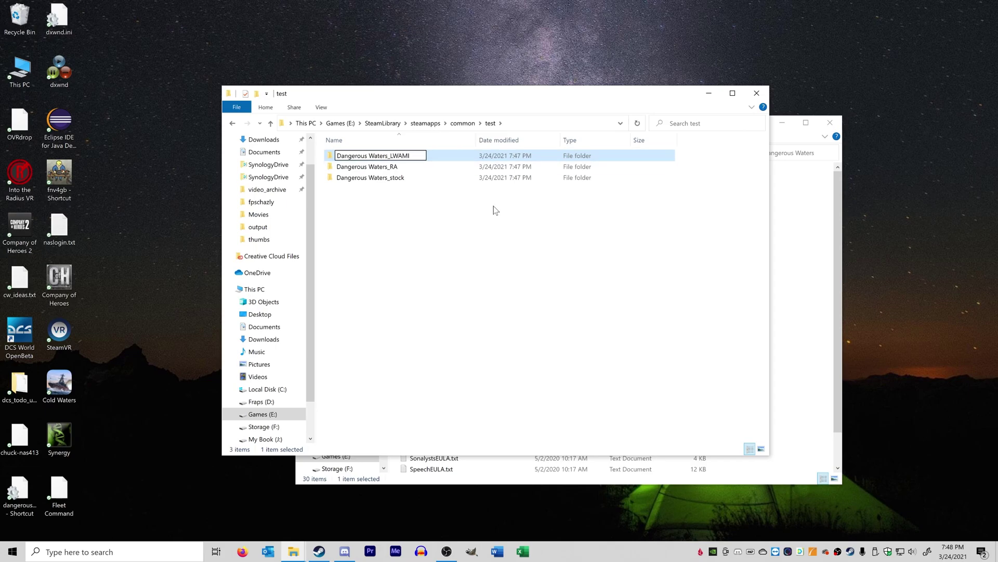
key("BackSpace")
key("BackSpace")
key("BackSpace")
key("BackSpace")
key("BackSpace")
key("BackSpace")
key("Return")
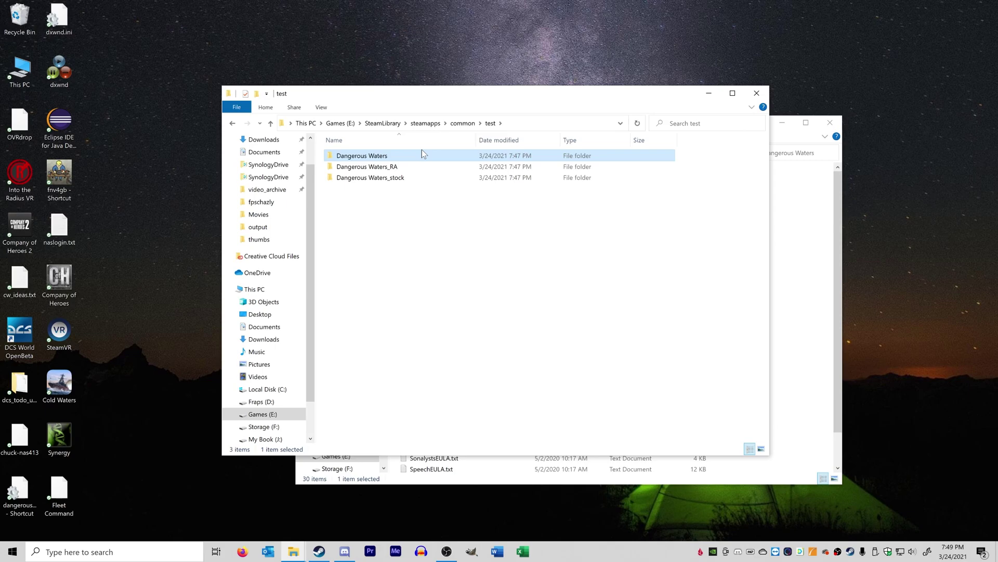
left_click(393, 167)
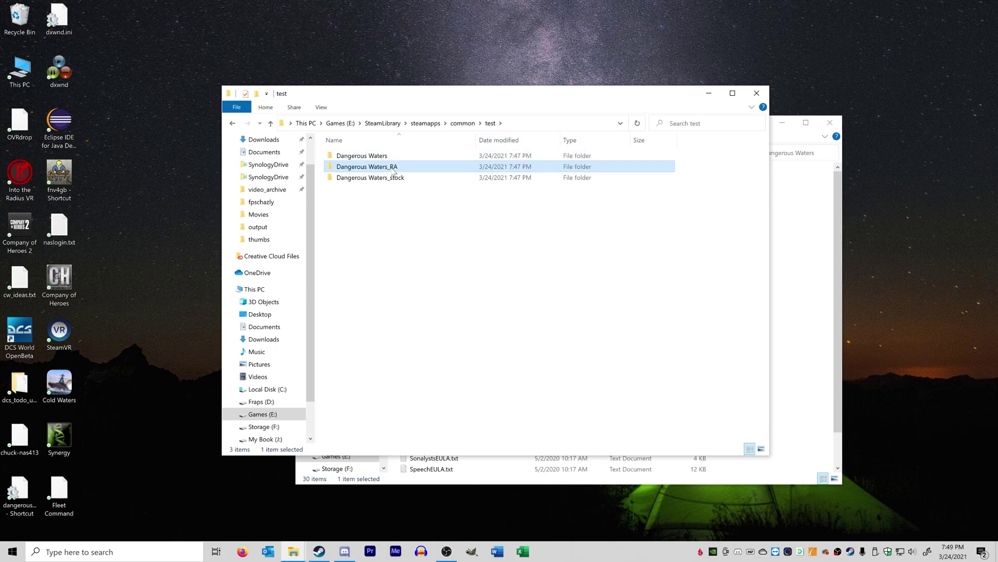
key("Up")
key("F2")
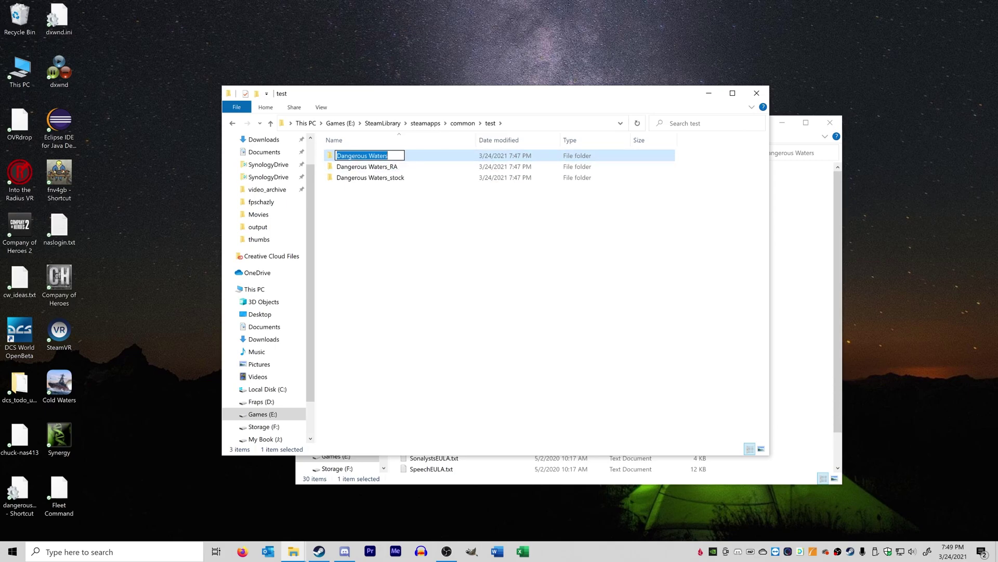
key("End")
type("_LWAMI")
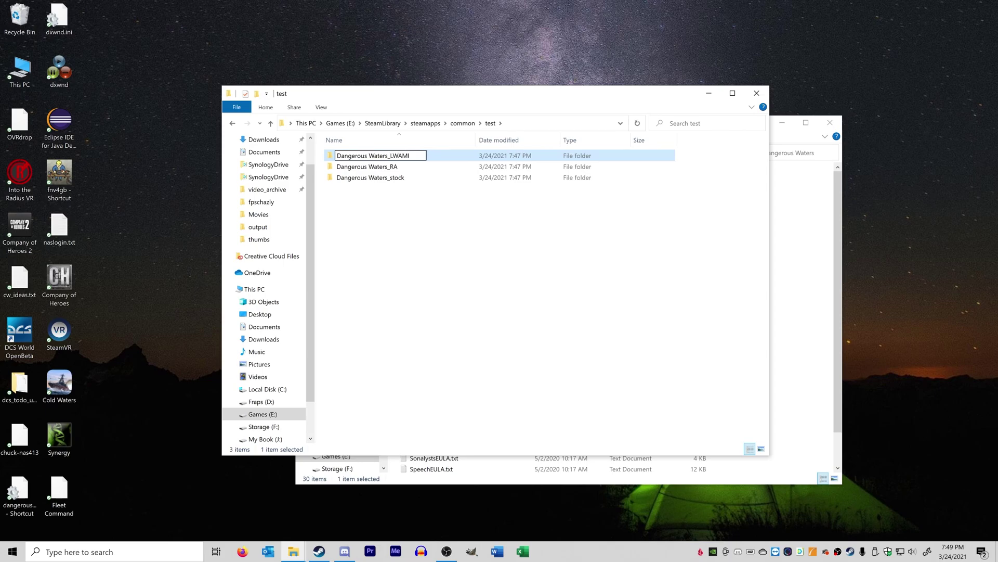
key("Return")
- Remove '_RA' from Dangerous Waters_RA, leaving it named Dangerous Waters
key("Down")
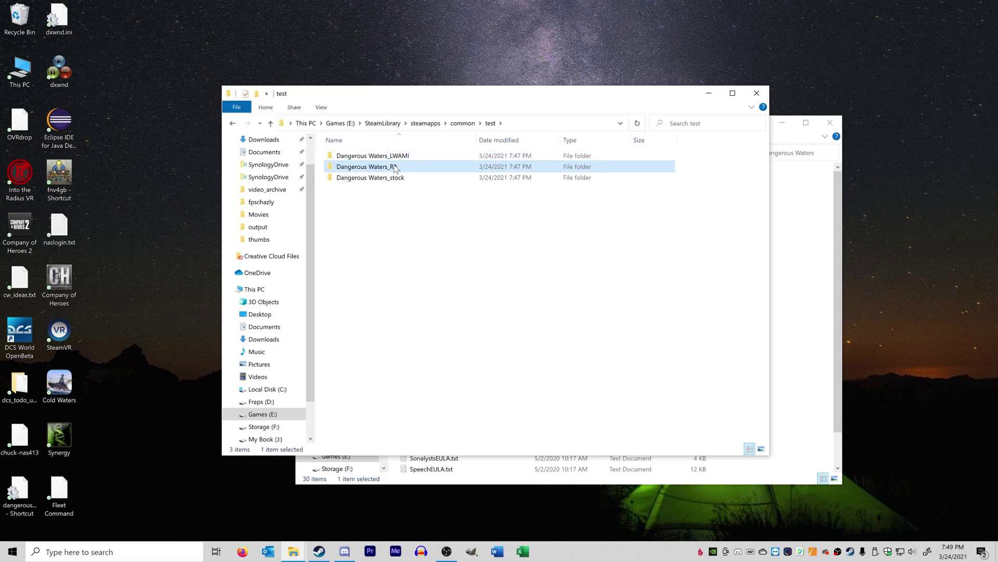
key("F2")
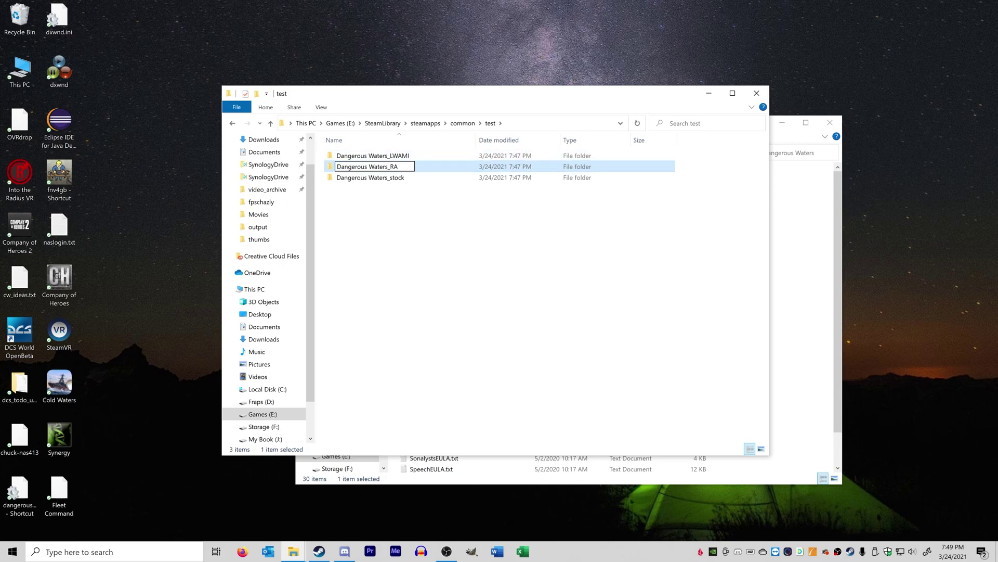
key("shift+Left")
key("shift+Left")
key("shift+Left")
key("BackSpace")
left_click(437, 218)
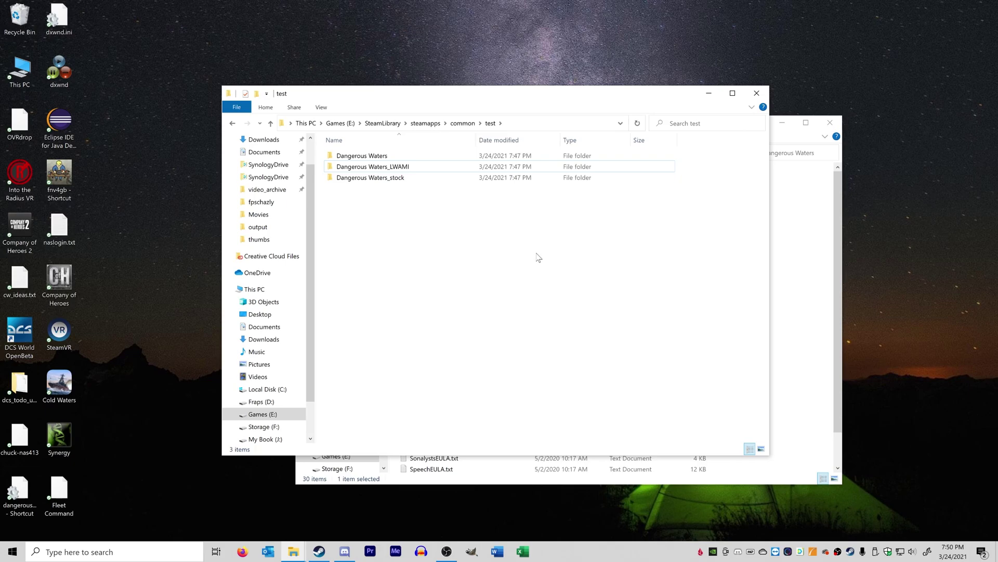
left_click(400, 179)
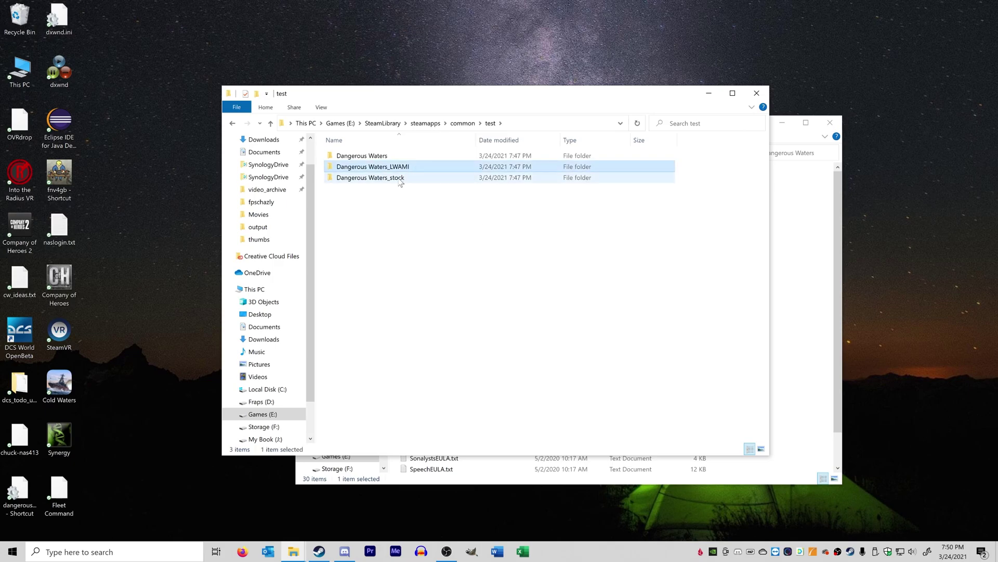
left_click(410, 158)
left_click(410, 168)
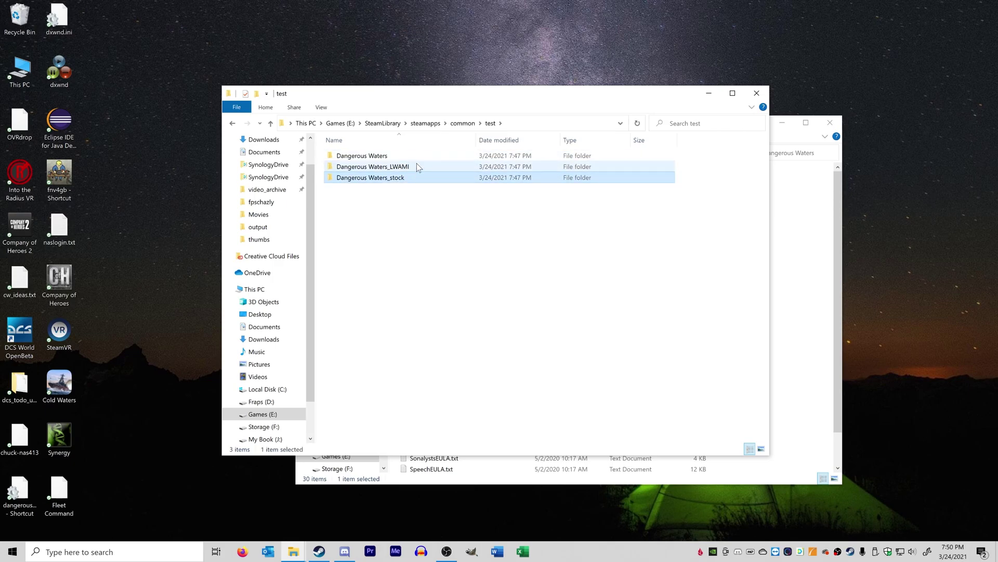
left_click(497, 204)
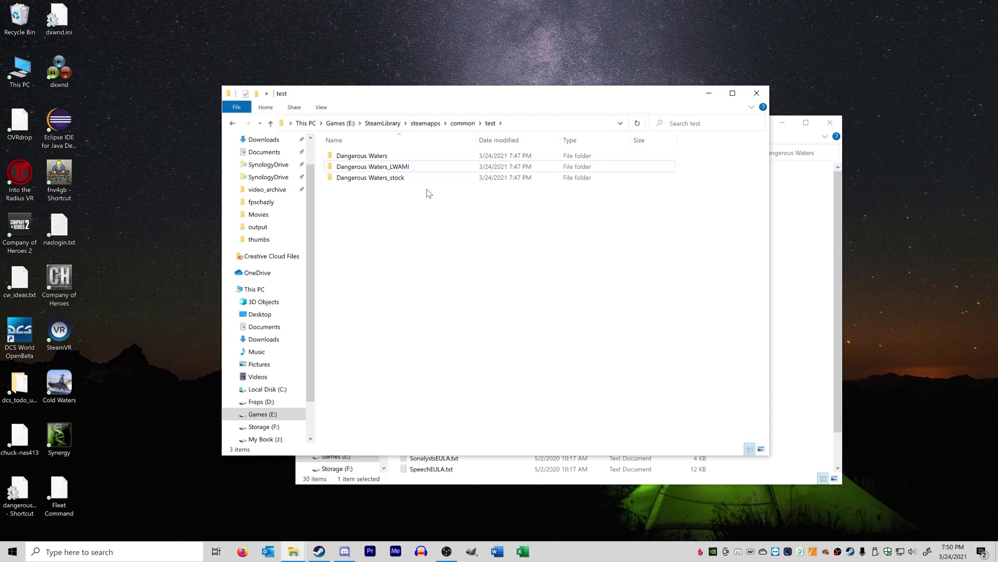
left_click(416, 157)
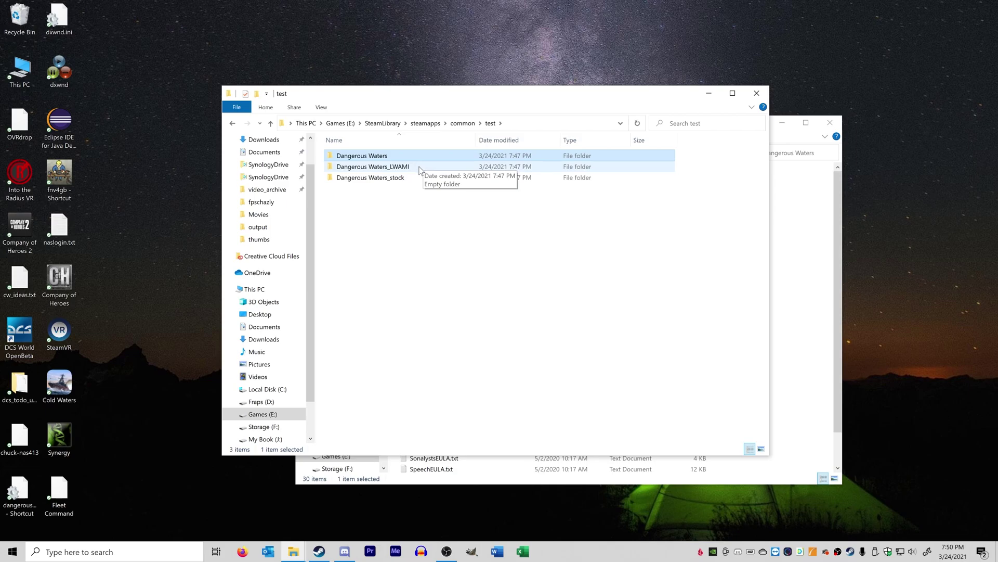
left_click(421, 167)
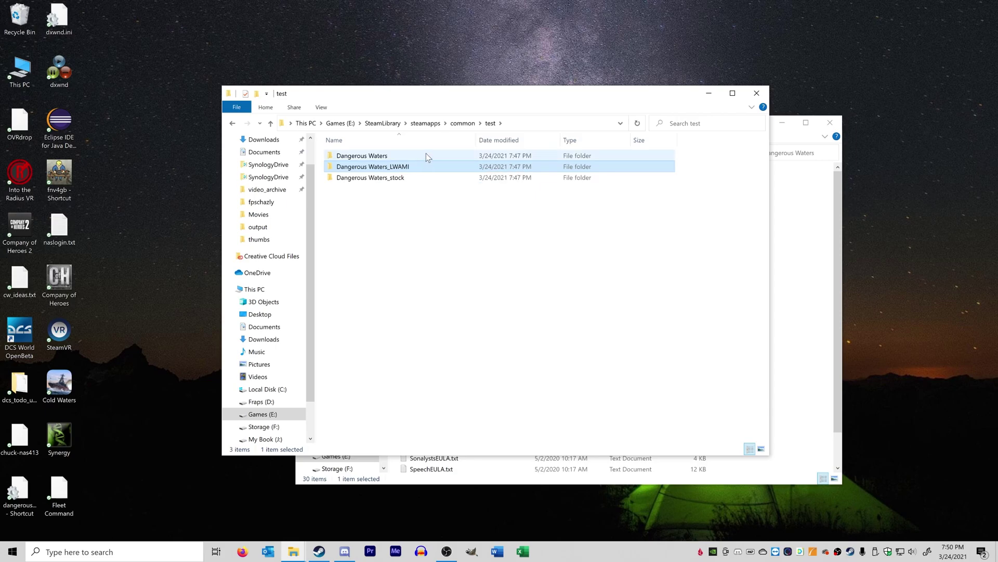
left_click(425, 153)
left_click(417, 166)
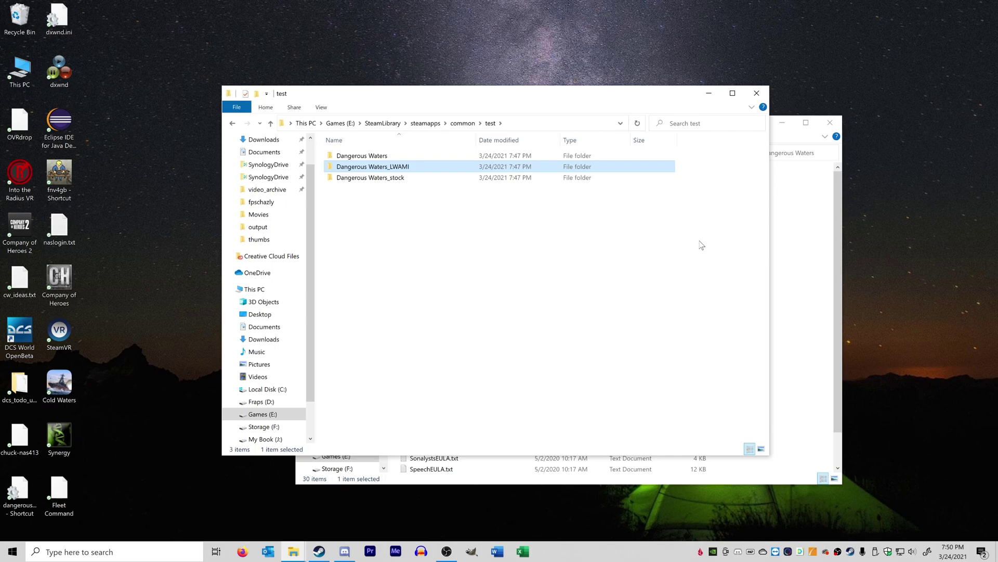
left_click(504, 237)
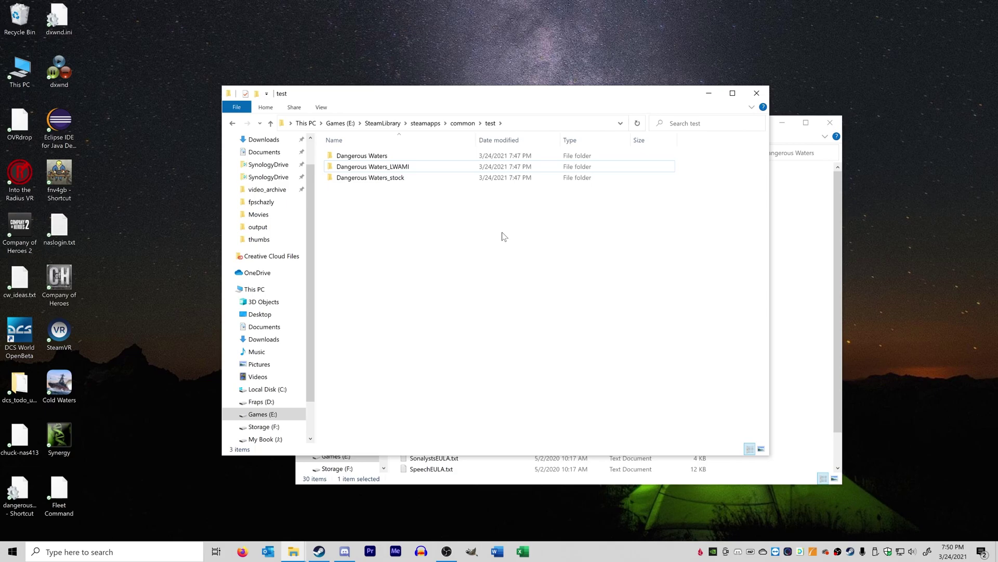